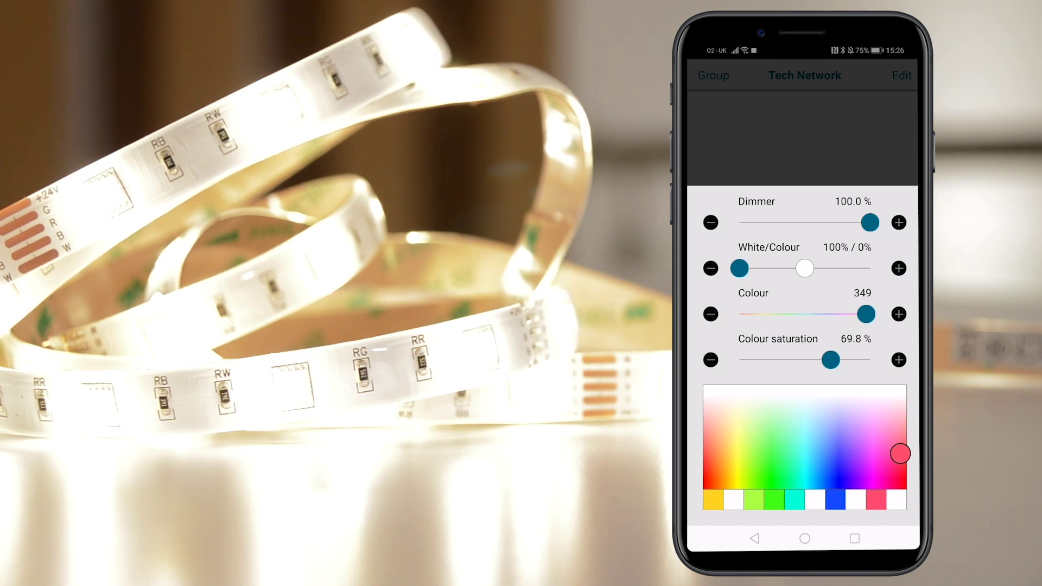
Step: Set the strip to 100% colour light, then settle on deep red (colour 0, 94.5% saturation)
left_click_drag(804, 272, 898, 270)
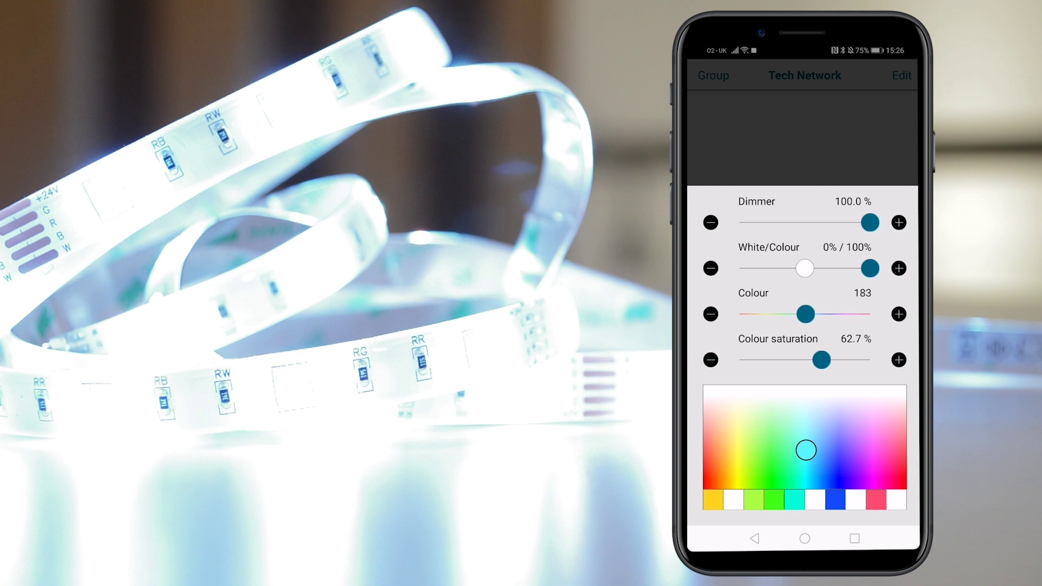
left_click(776, 480)
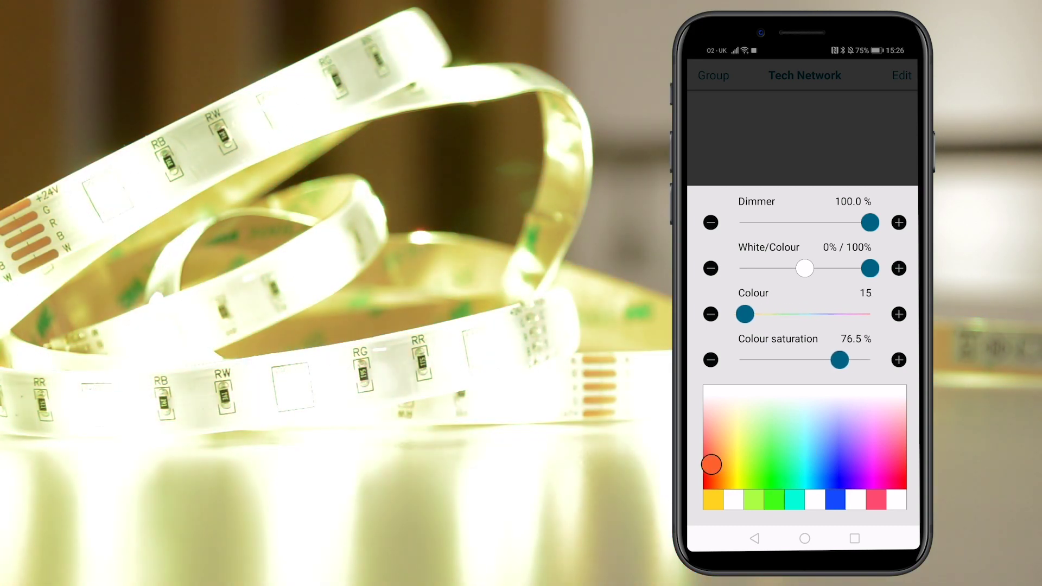
left_click_drag(703, 476, 703, 483)
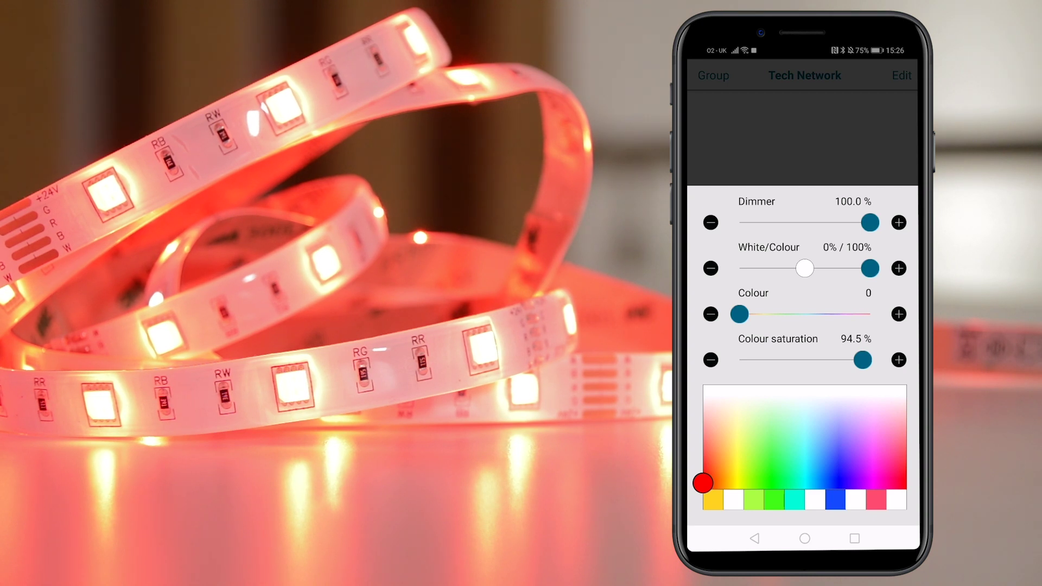
Step: Try yellow and blue, then soften the strip to a pale tint (colour 134, 51.4% saturation)
left_click(713, 499)
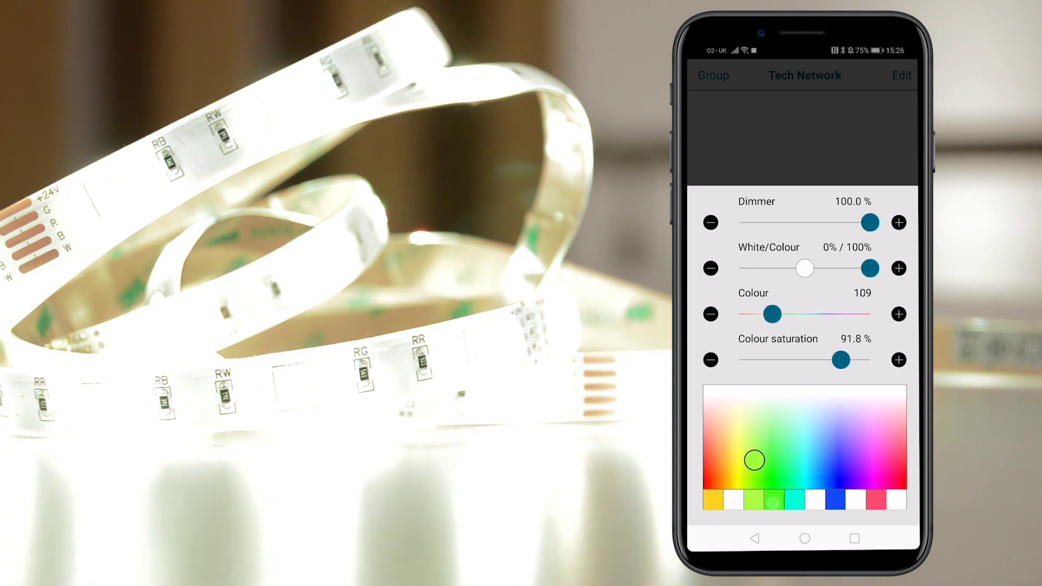
left_click(835, 499)
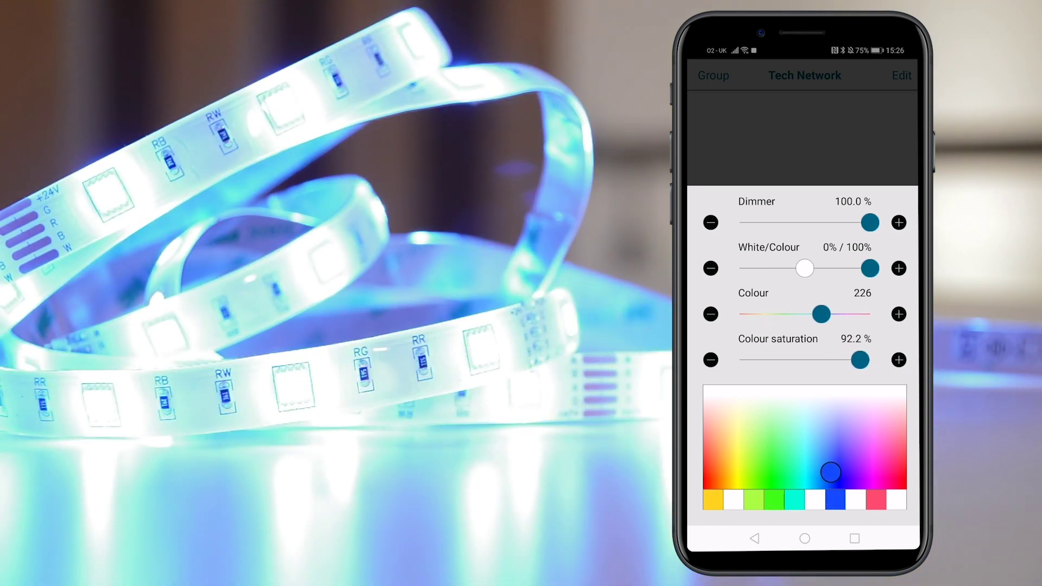
left_click_drag(815, 459, 779, 439)
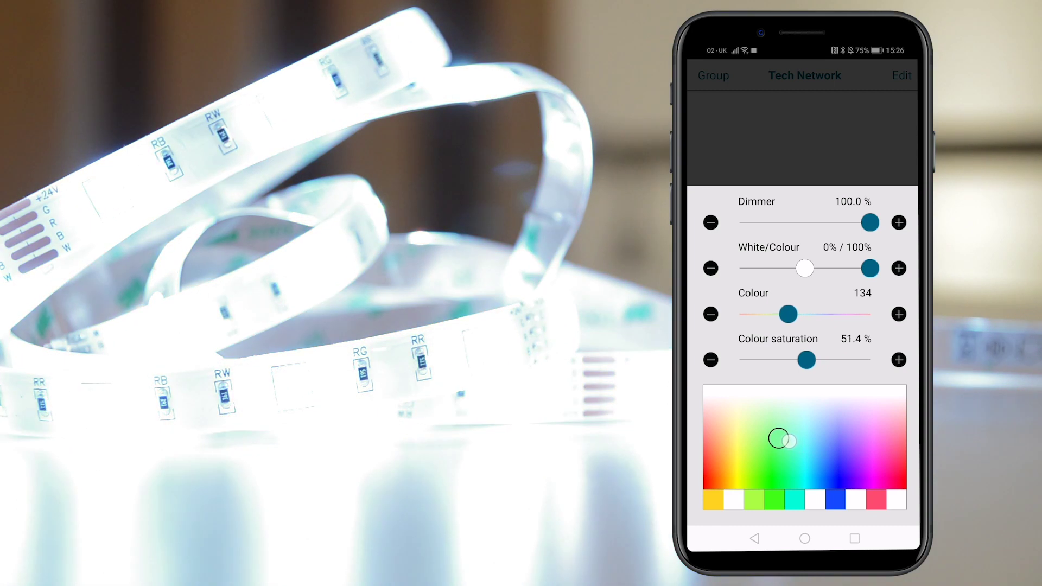